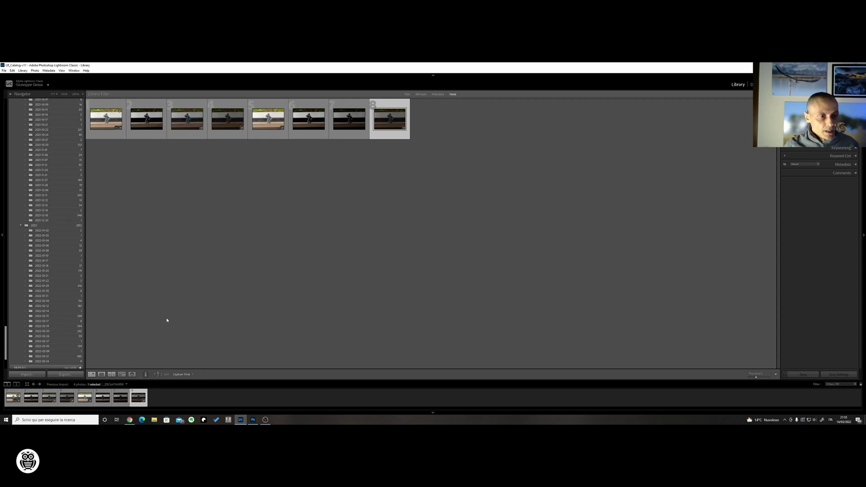
Step: Preview the miniature photos full size in Loupe, then open _DSC6474 in the Develop module
double_click(107, 126)
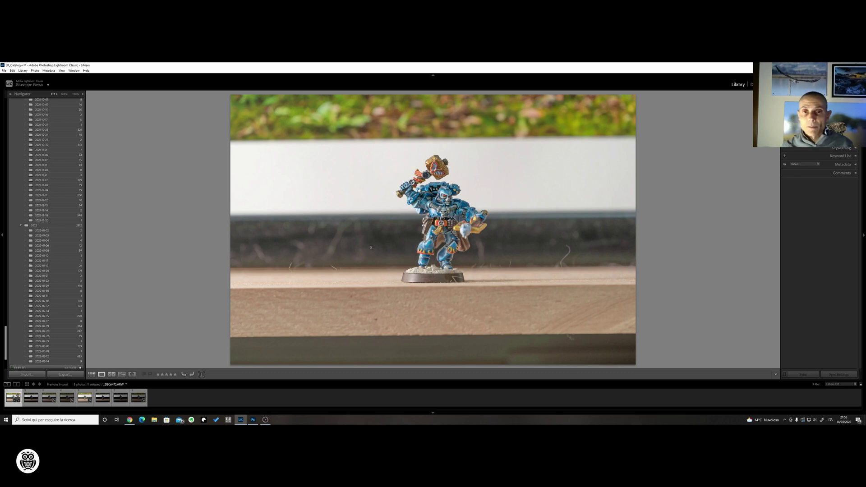
key(Right)
key(Right)
key(Right)
key(Right)
key(Right)
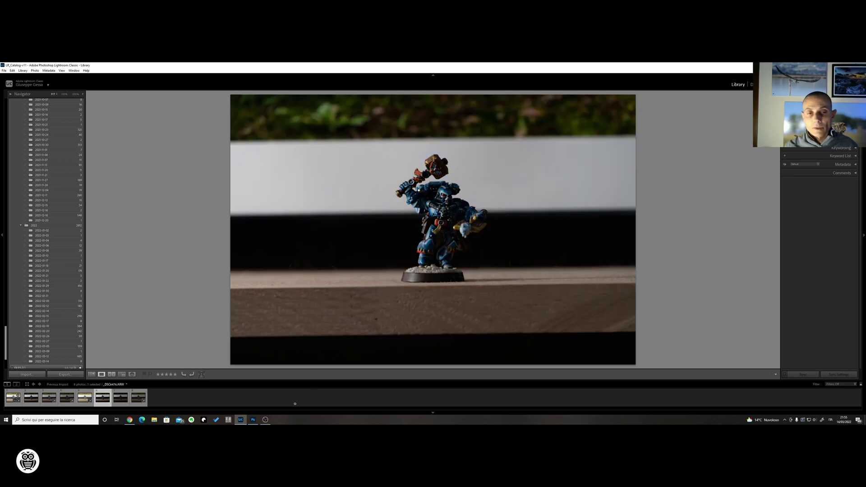
key(Left)
key(Left)
key(Left)
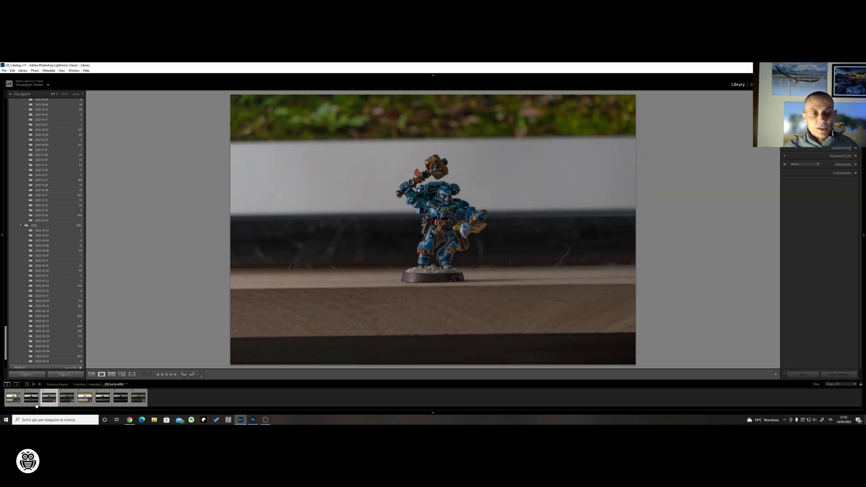
key(Left)
key(Left)
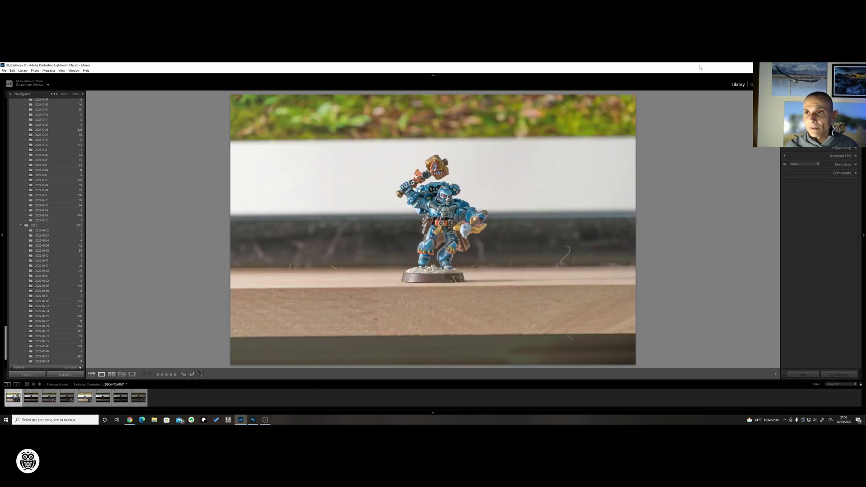
key(d)
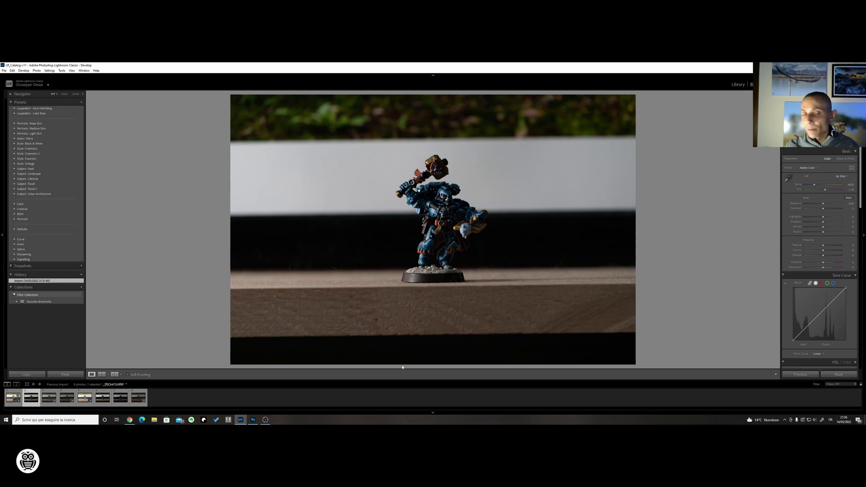
Step: Compare the edited _DSC6474 and brightened first photo in the filmstrip, selecting the first four
click(53, 394)
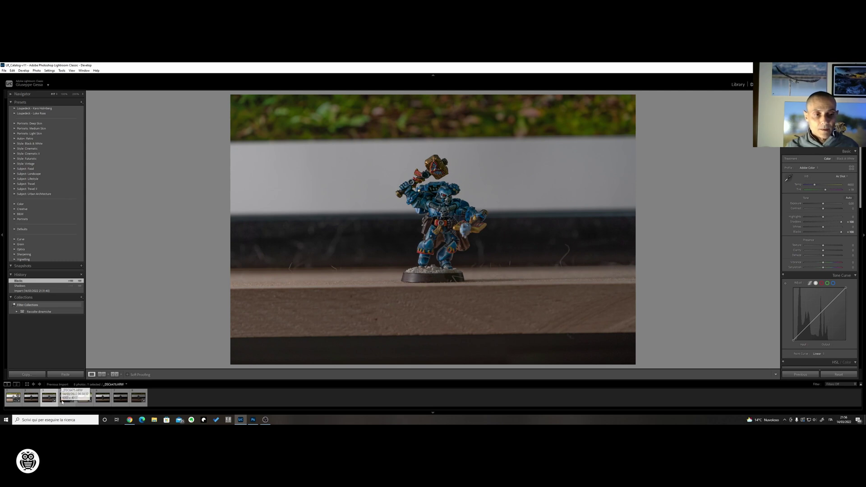
click(62, 401)
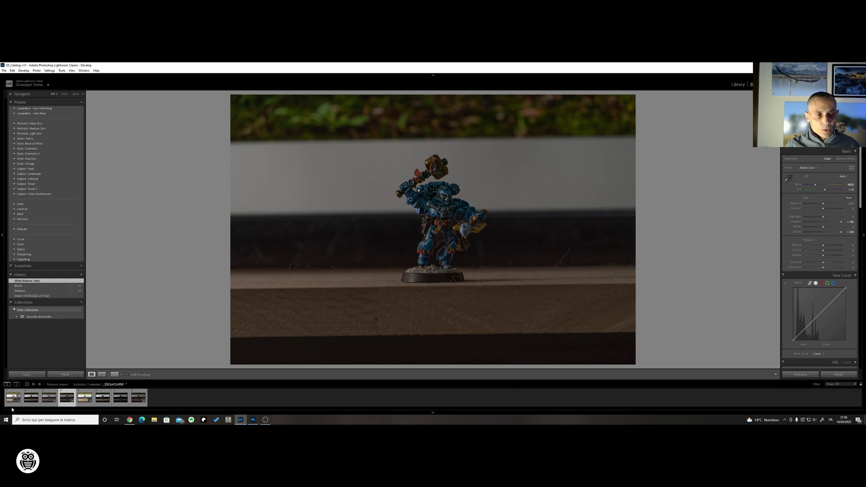
click(10, 401)
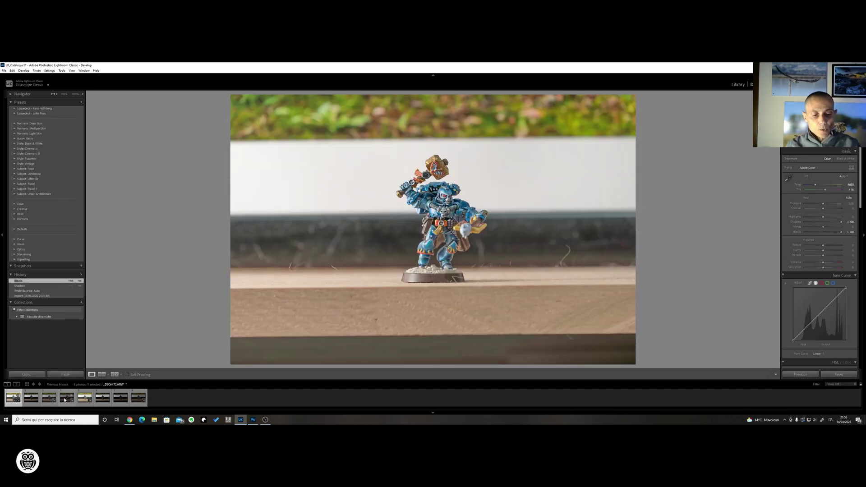
shift+click(66, 400)
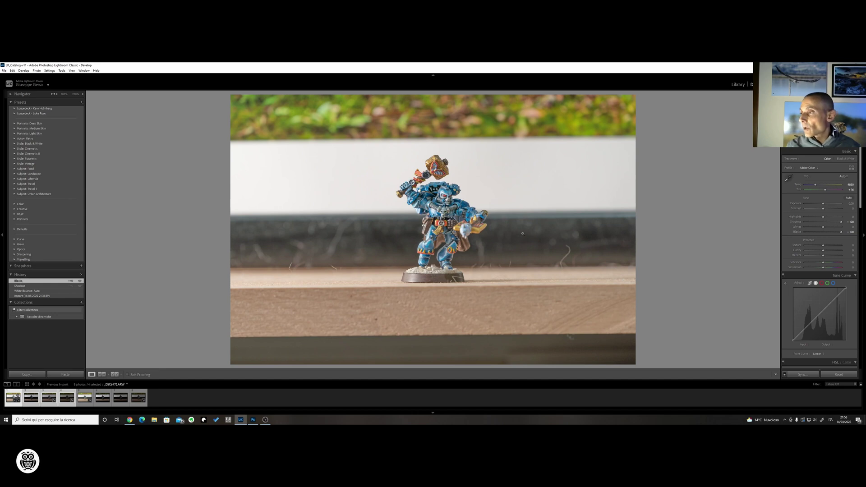
Step: Review the remaining photos, including darker _DSC6476 and _DSC6478, then switch to Photoshop
click(92, 403)
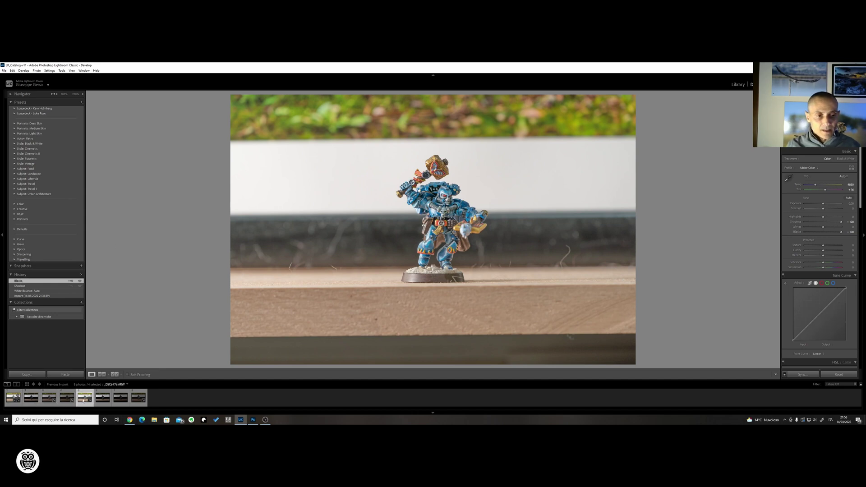
click(104, 402)
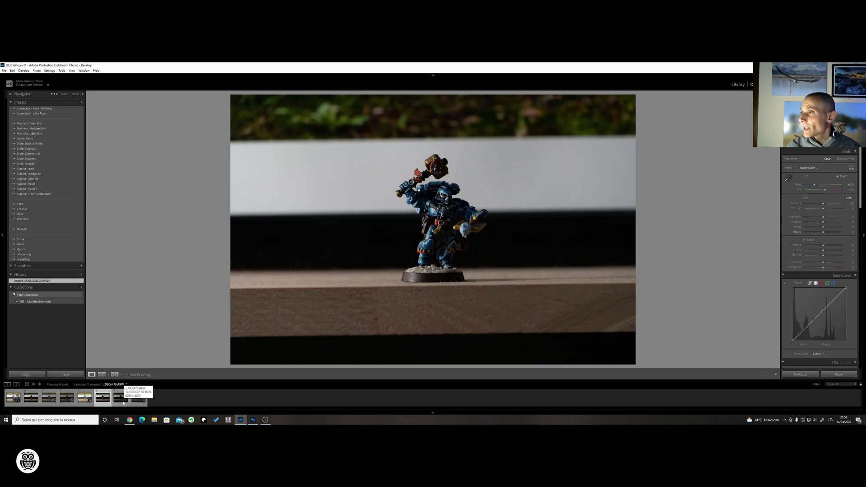
click(122, 401)
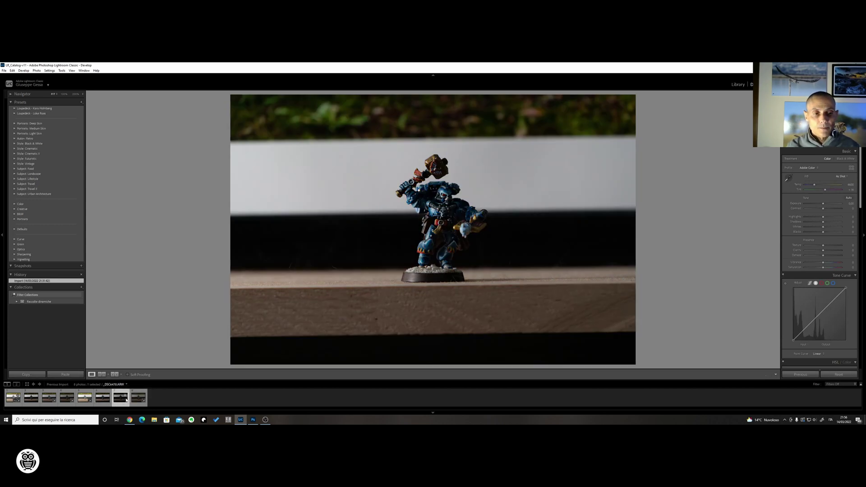
click(138, 399)
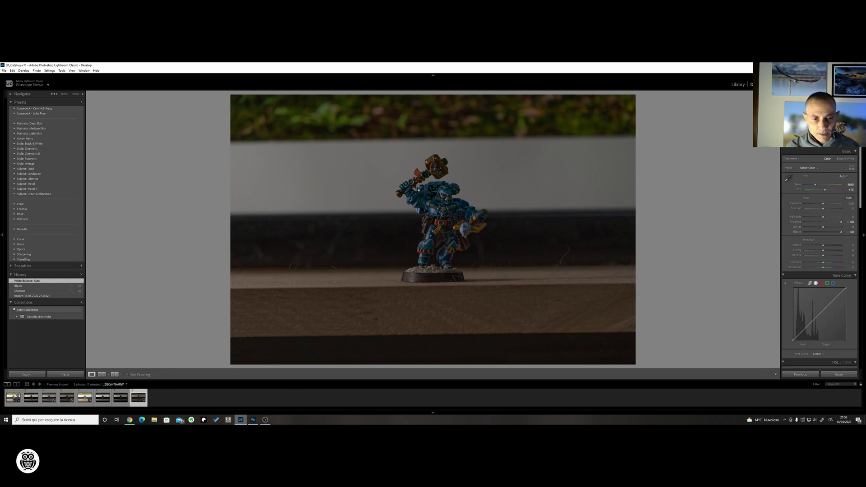
key(alt+Tab)
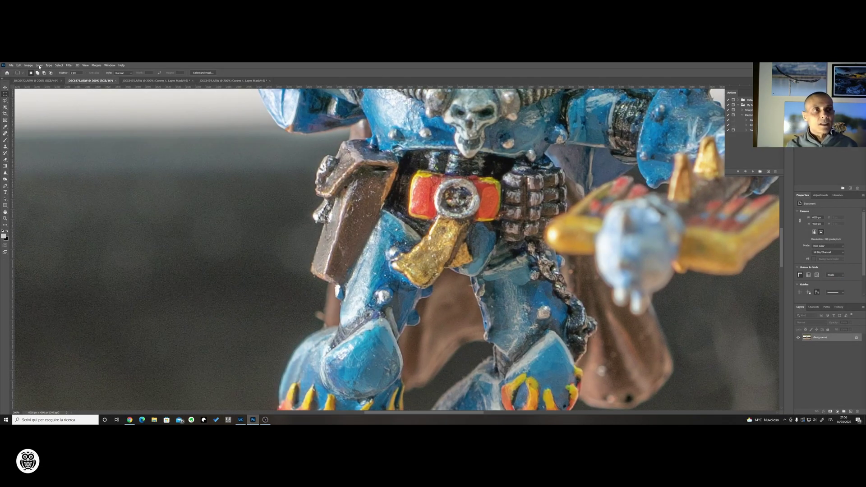
Step: Bring the _DSC6472 document to the front and scroll its 200% close-up
click(25, 80)
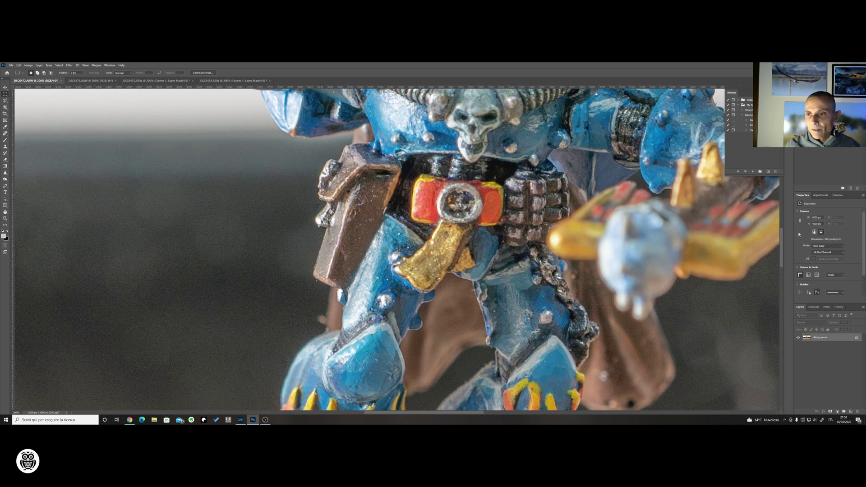
drag(784, 244, 783, 222)
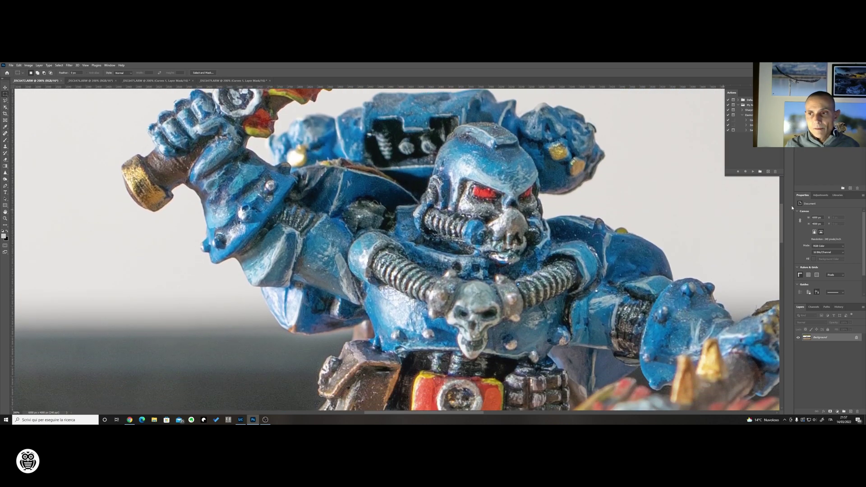
drag(782, 209, 782, 223)
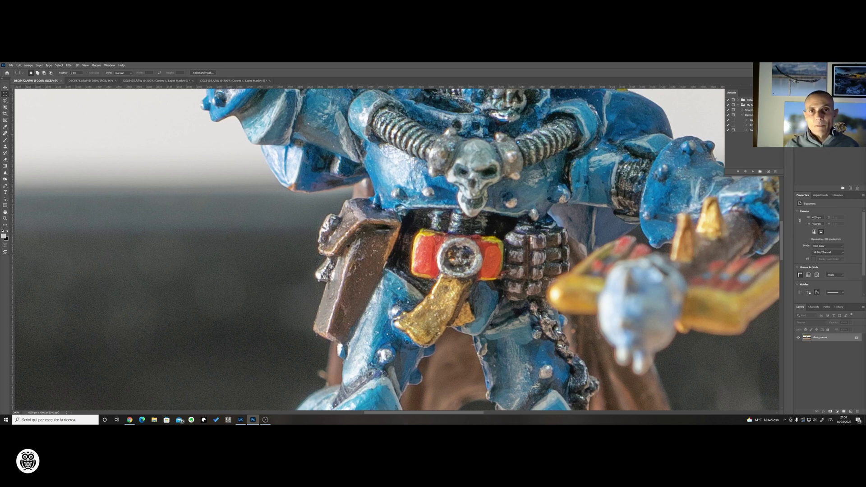
Step: Return to _DSC6476 and pull it out into its own floating document window
click(90, 80)
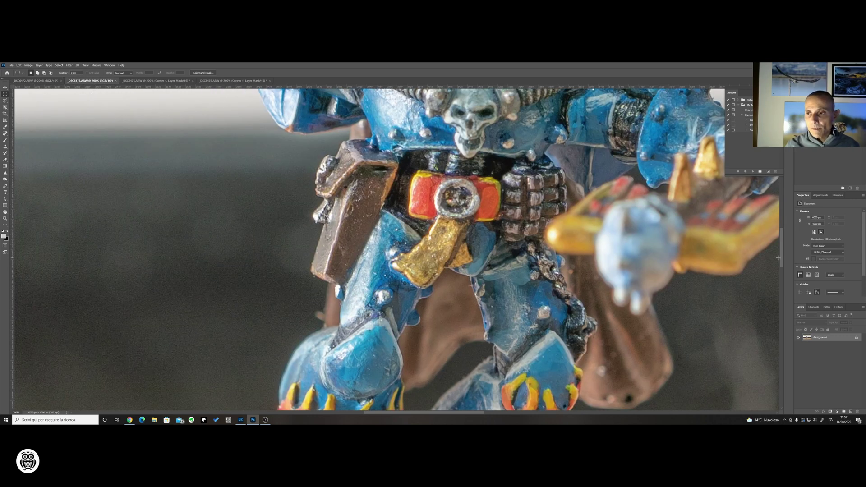
mouse_move(782, 259)
mouse_down()
mouse_move(782, 235)
mouse_move(782, 252)
mouse_up()
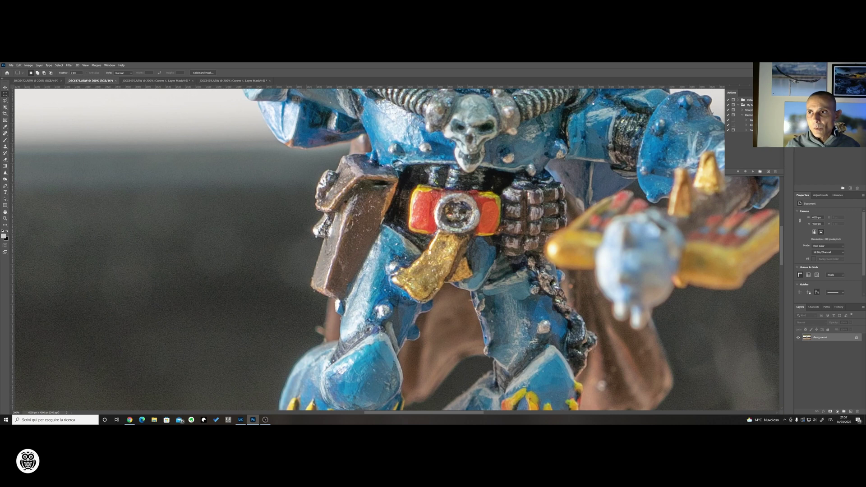
key(super+Down)
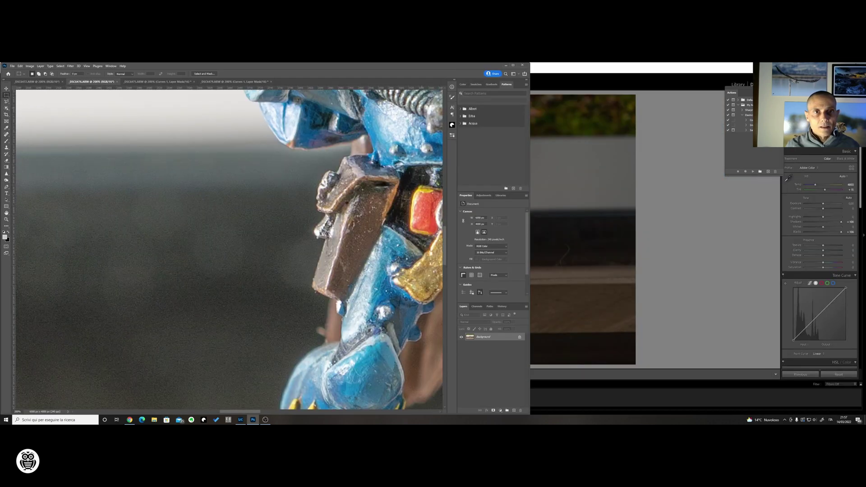
click(514, 66)
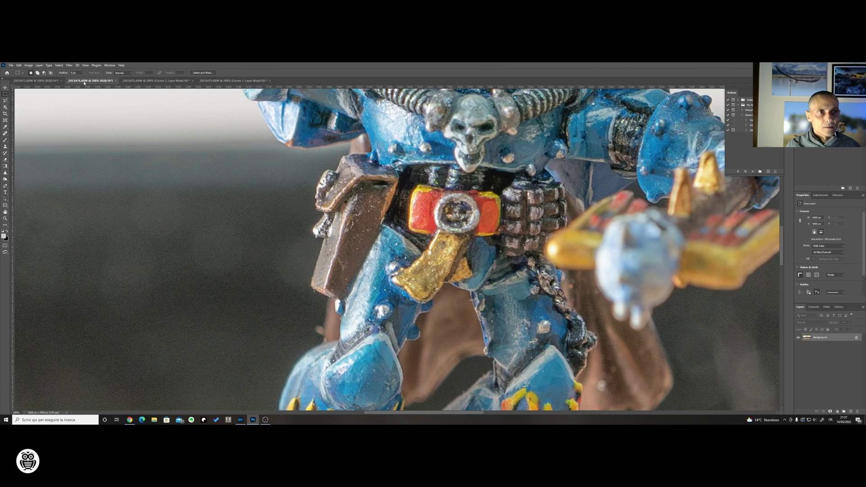
drag(84, 83, 197, 97)
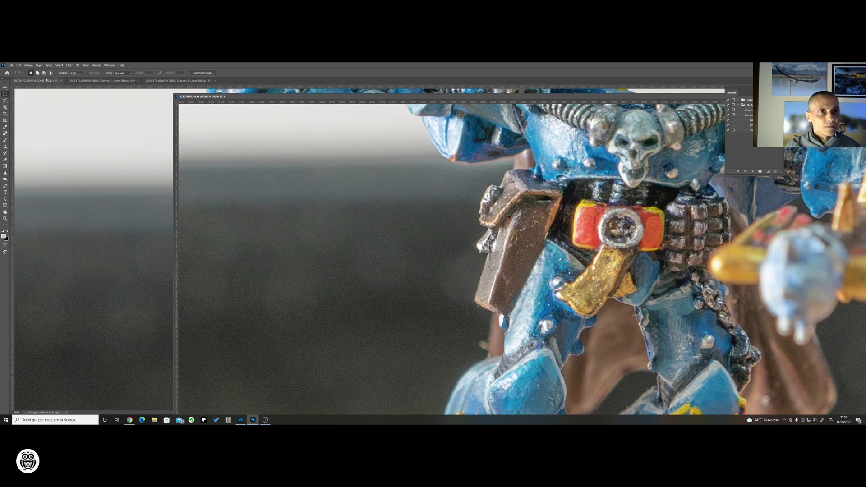
Step: Float _DSC6472 too and arrange it and _DSC6476 side by side
drag(35, 84, 51, 88)
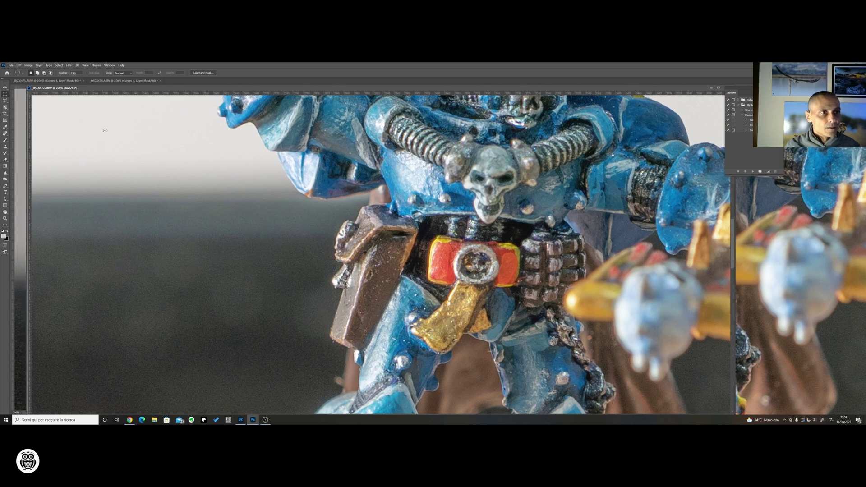
drag(26, 130, 330, 130)
drag(422, 94, 101, 90)
click(433, 100)
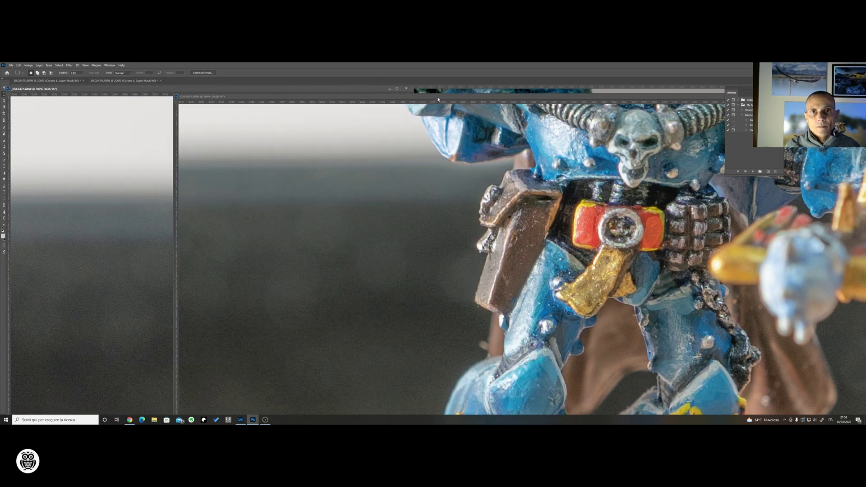
drag(437, 99, 436, 94)
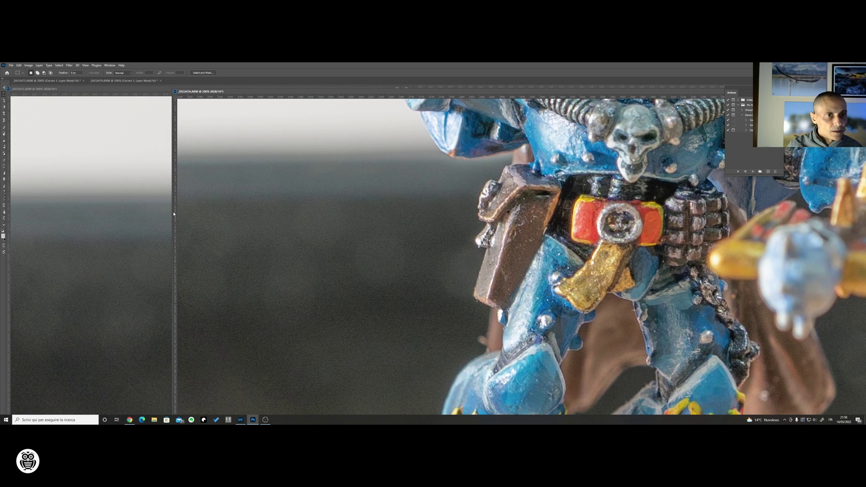
drag(172, 212, 414, 215)
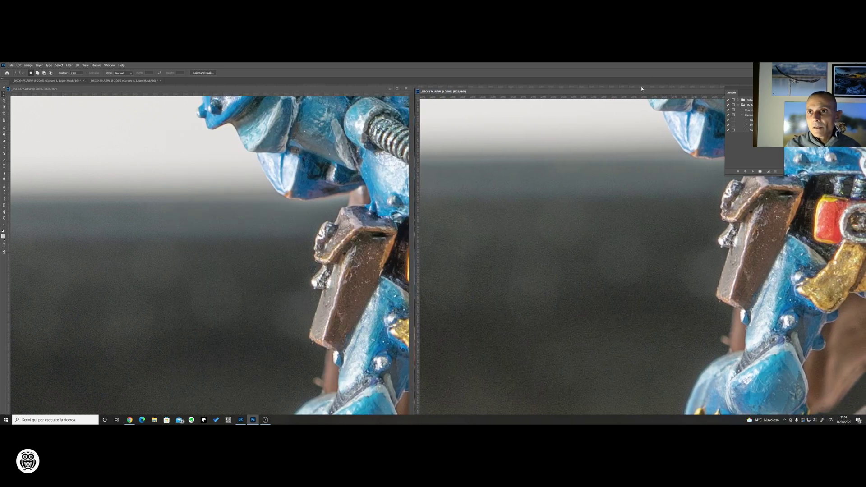
drag(640, 95, 380, 93)
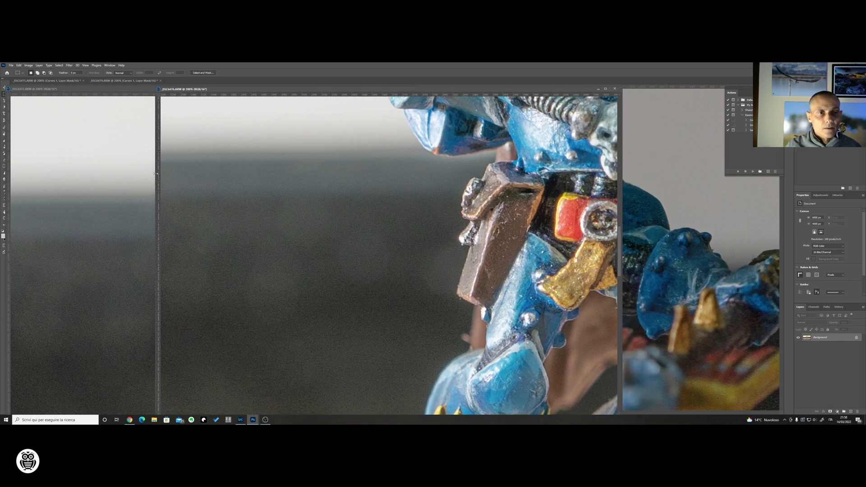
drag(155, 174, 400, 182)
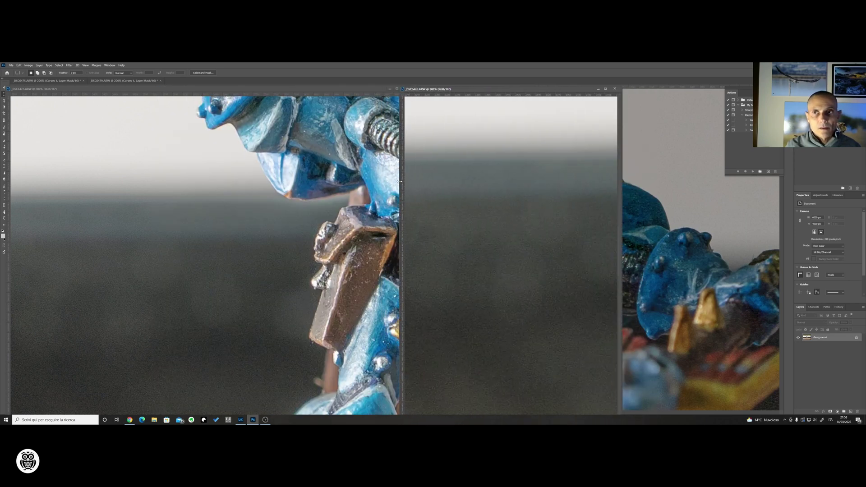
Step: Widen the right photo's window and pan it down to the red belt medallion
drag(621, 155, 791, 156)
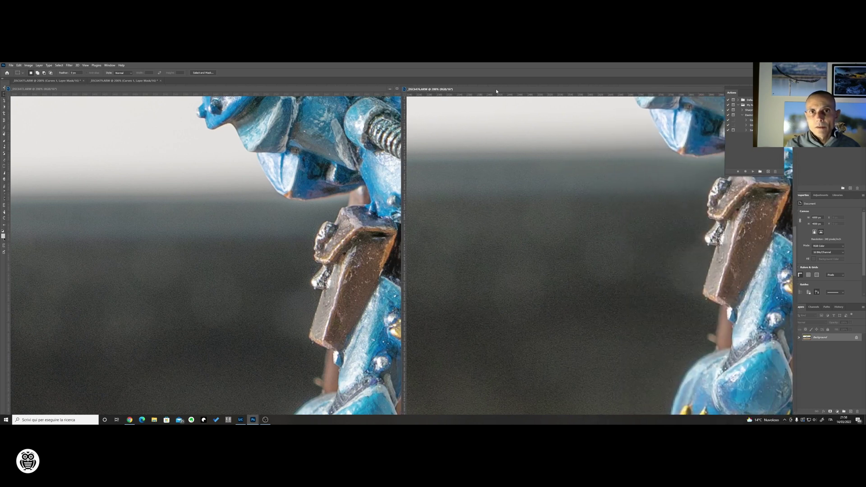
drag(496, 88, 502, 87)
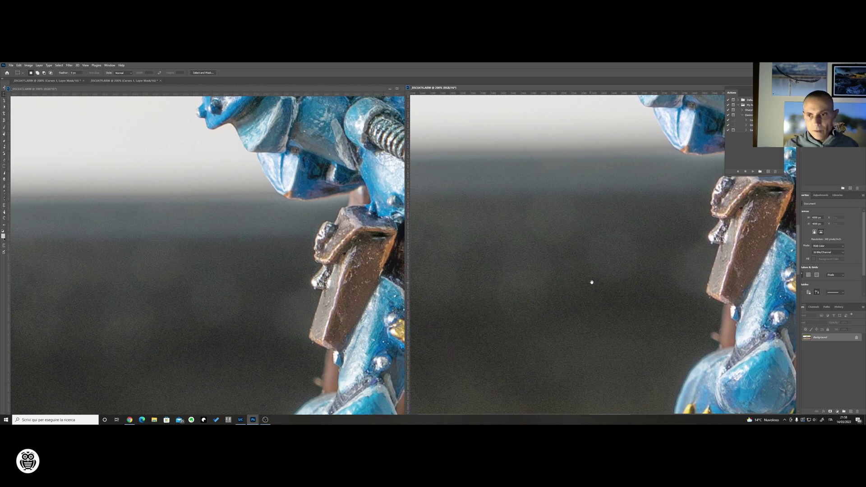
drag(592, 283, 594, 269)
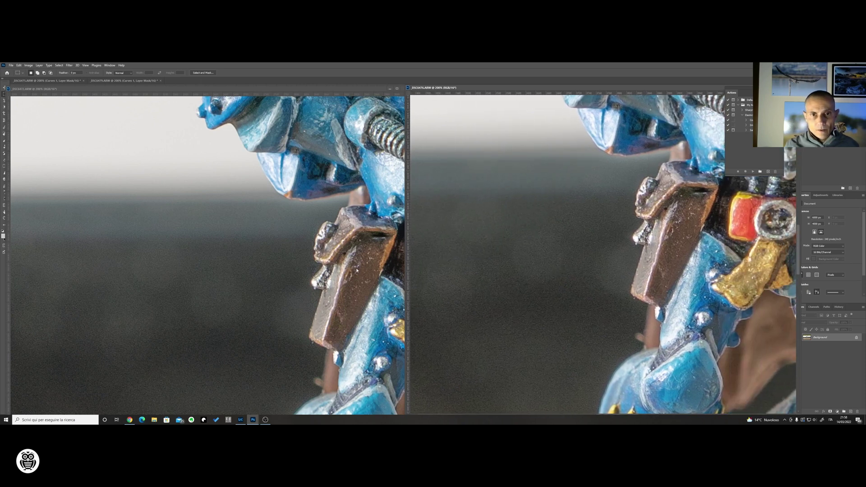
click(357, 270)
click(609, 258)
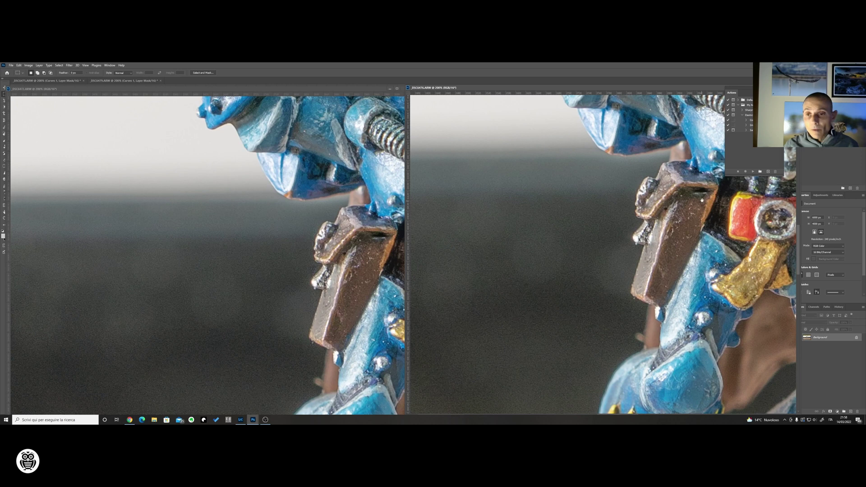
drag(702, 199, 678, 240)
Step: Pan the left photo to the red medallion to match the right one
click(342, 254)
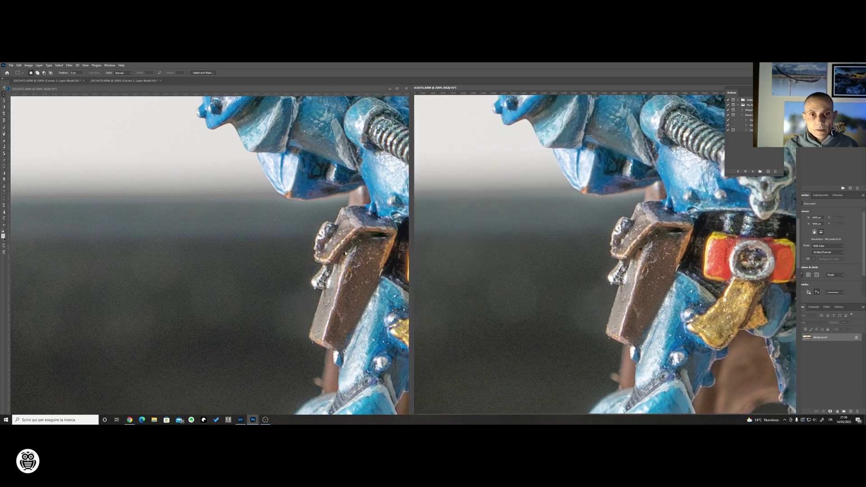
drag(342, 254, 260, 243)
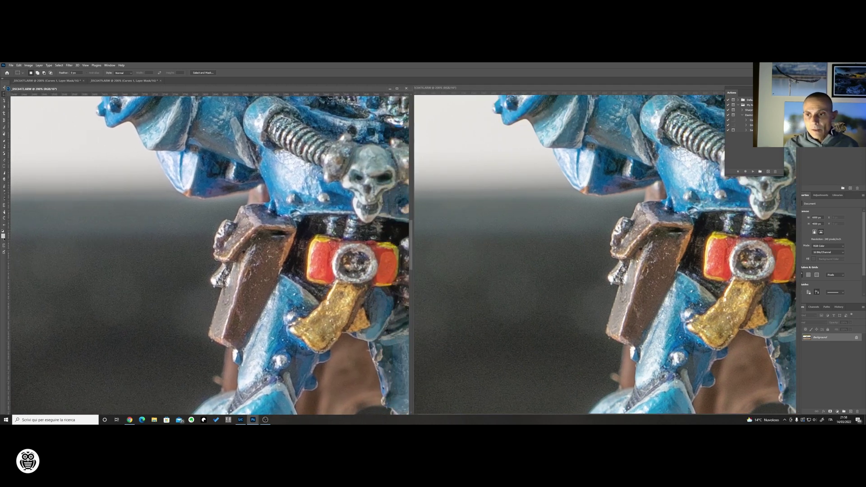
click(693, 259)
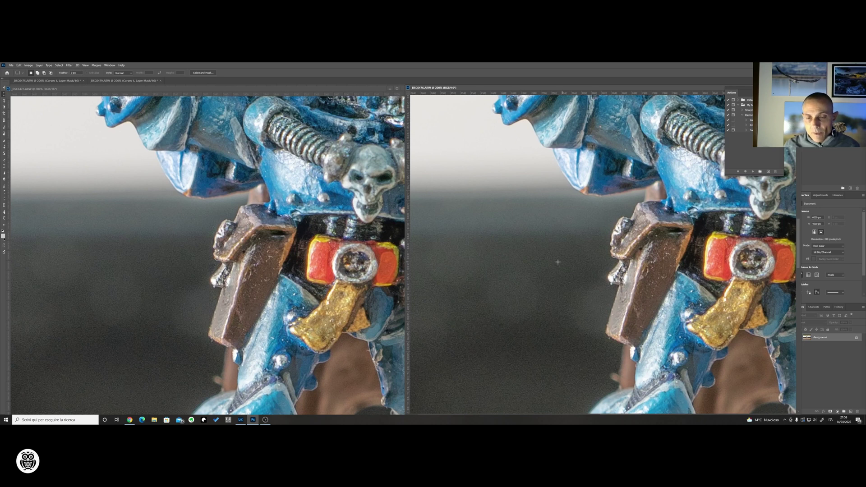
Step: Marquee a dark background patch on _DSC6476, compare with _DSC6472, then close the left window
drag(510, 240, 605, 355)
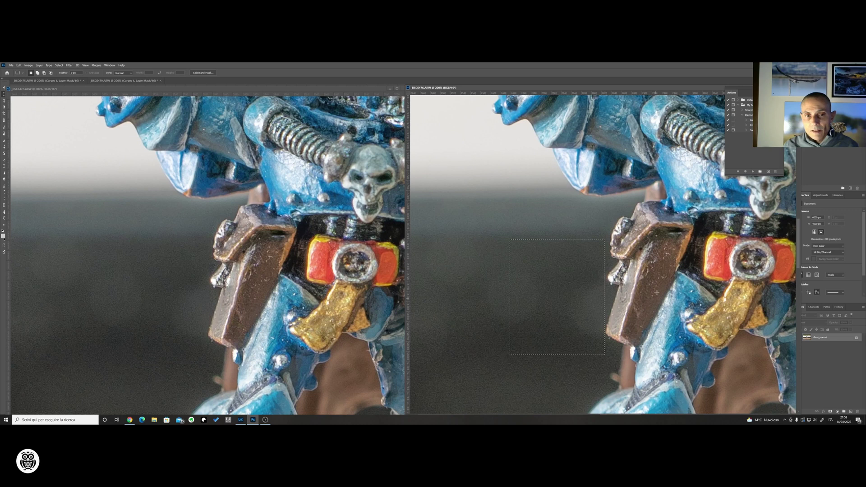
click(311, 228)
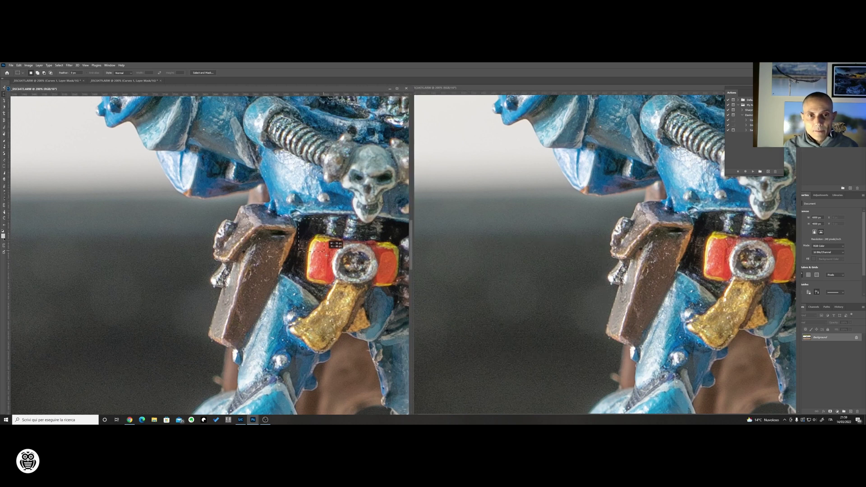
click(700, 233)
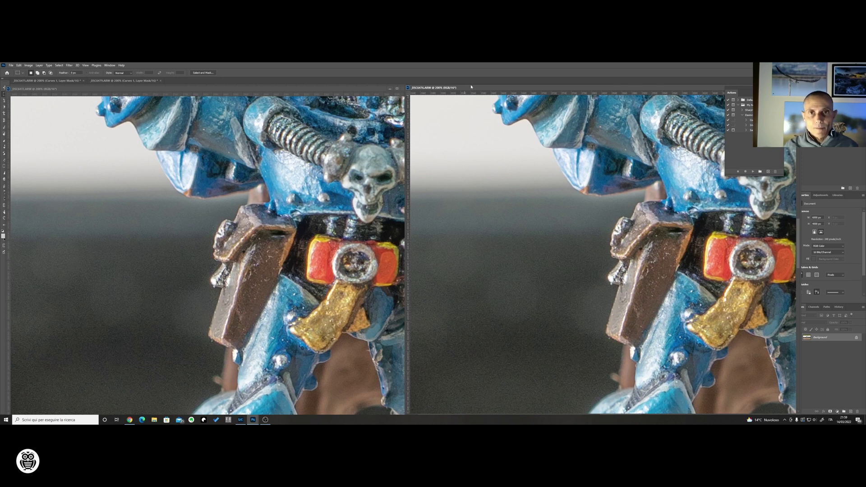
click(389, 89)
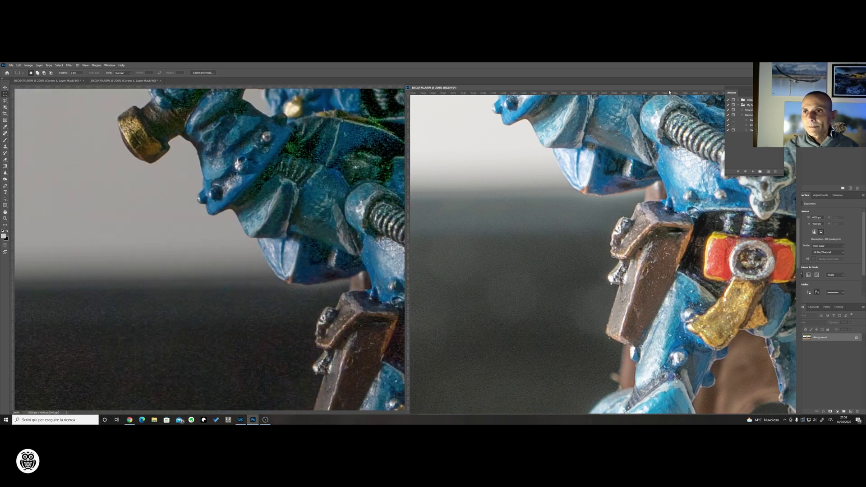
Step: Minimize the _DSC6476 window and toggle between the _DSC6479 and _DSC6475 tabs, ending on _DSC6475
drag(665, 87, 466, 85)
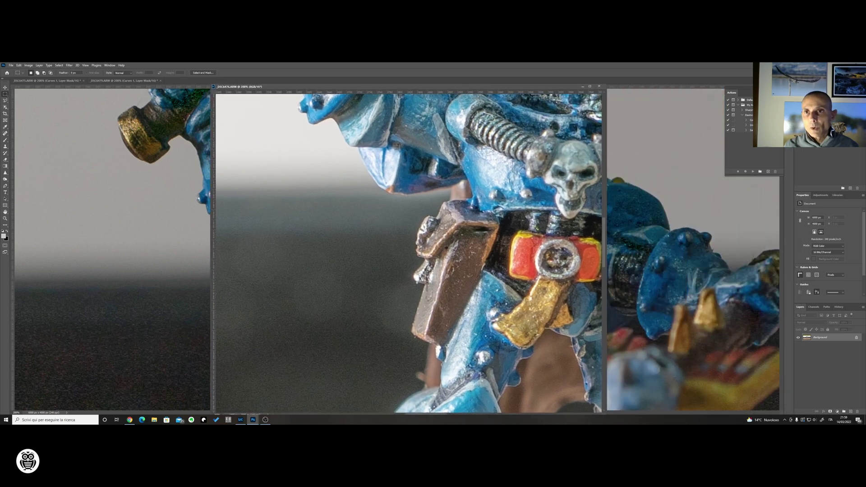
click(583, 87)
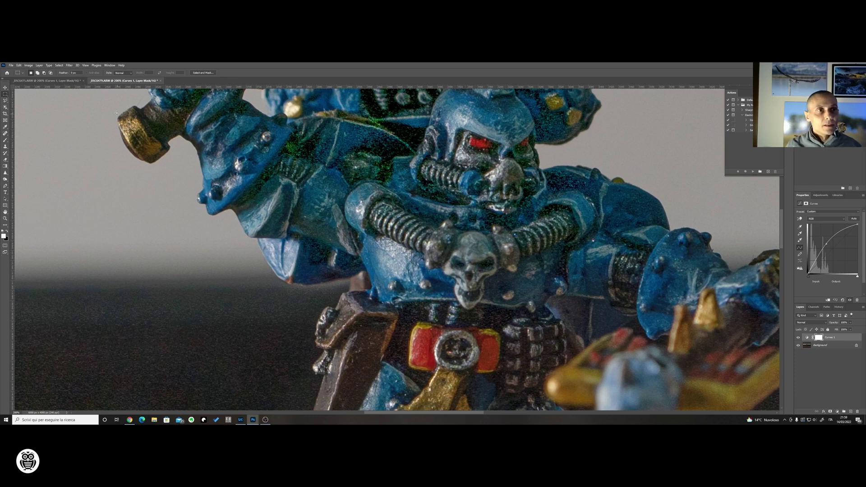
click(47, 81)
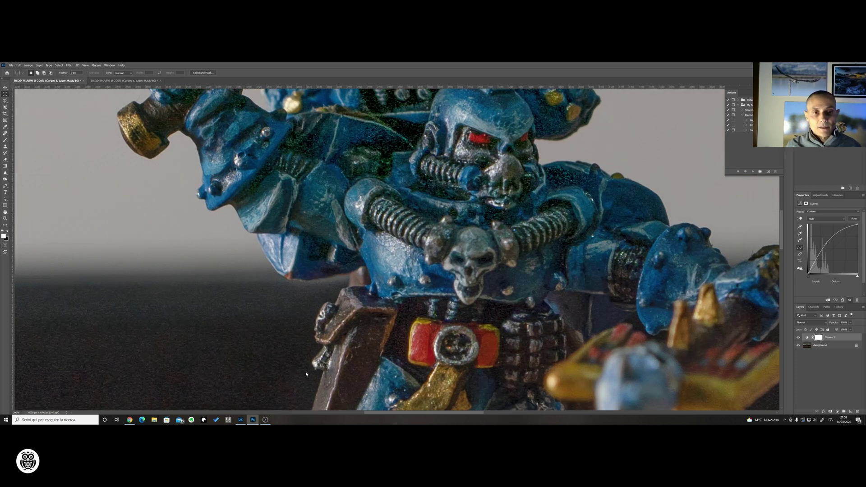
click(121, 80)
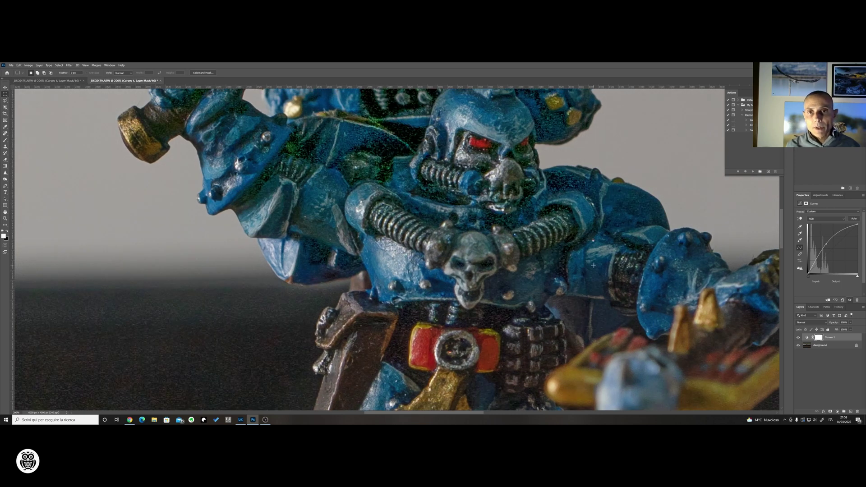
click(47, 81)
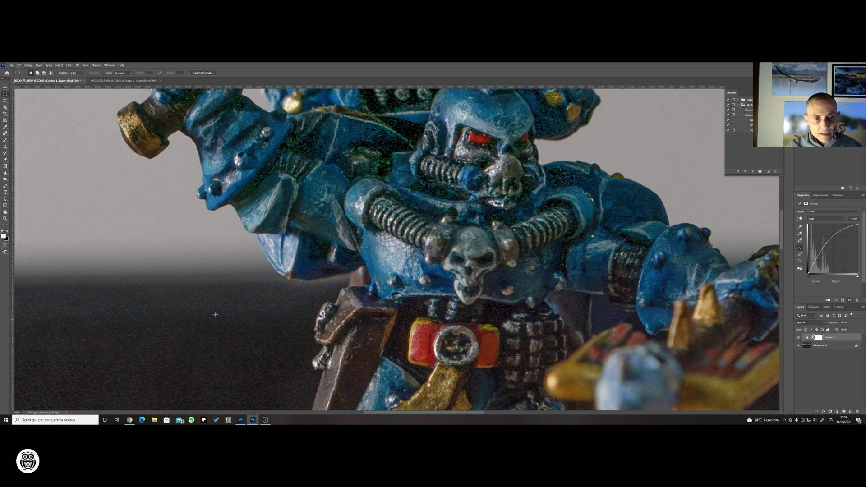
Step: Select matching dark background patches below the model in both _DSC6475 and _DSC6479
drag(205, 306, 304, 410)
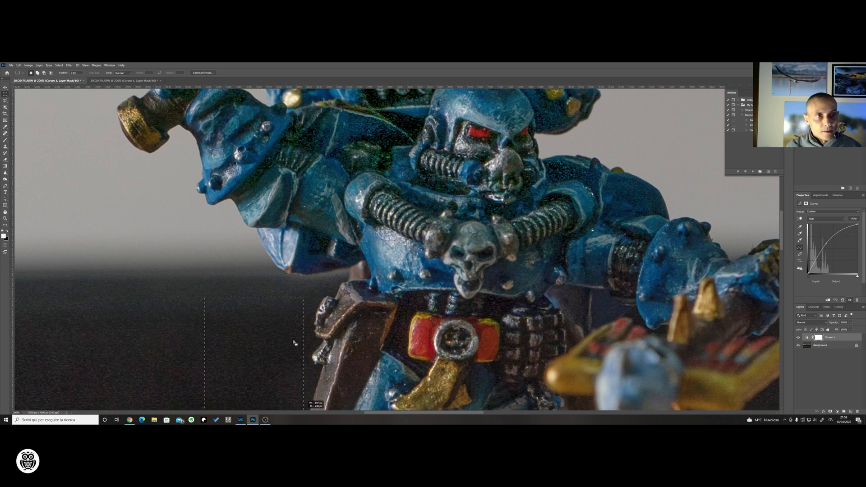
click(128, 81)
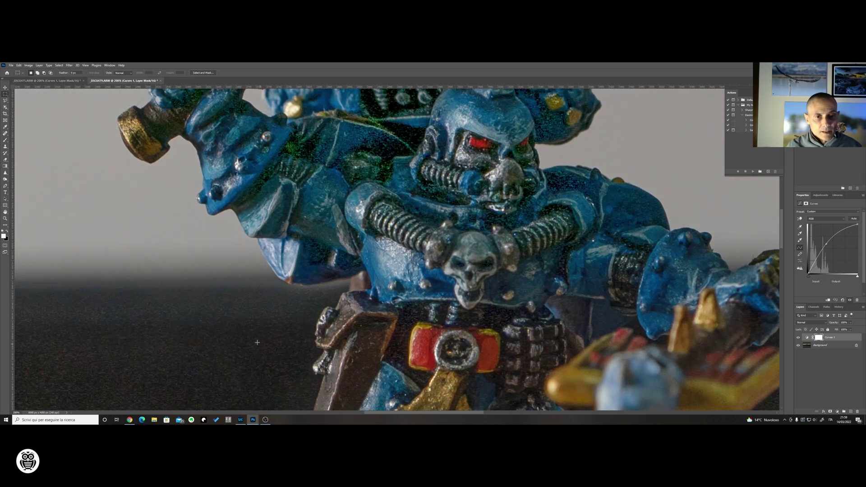
drag(223, 311, 311, 410)
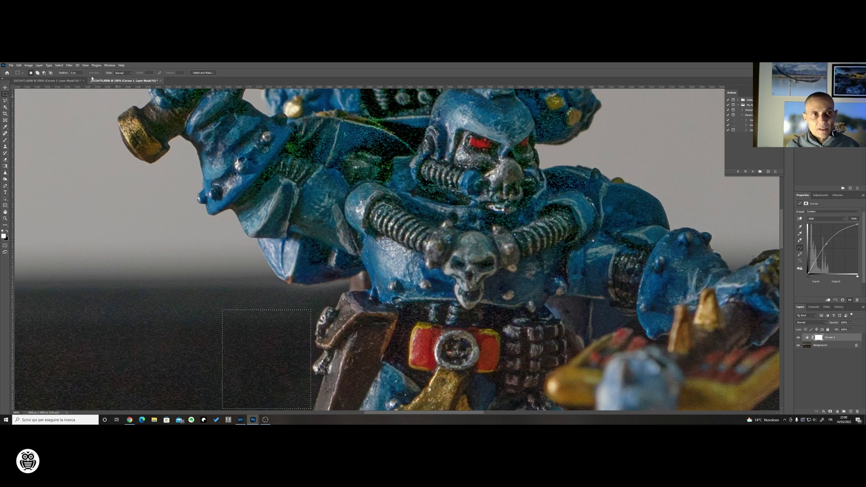
click(45, 82)
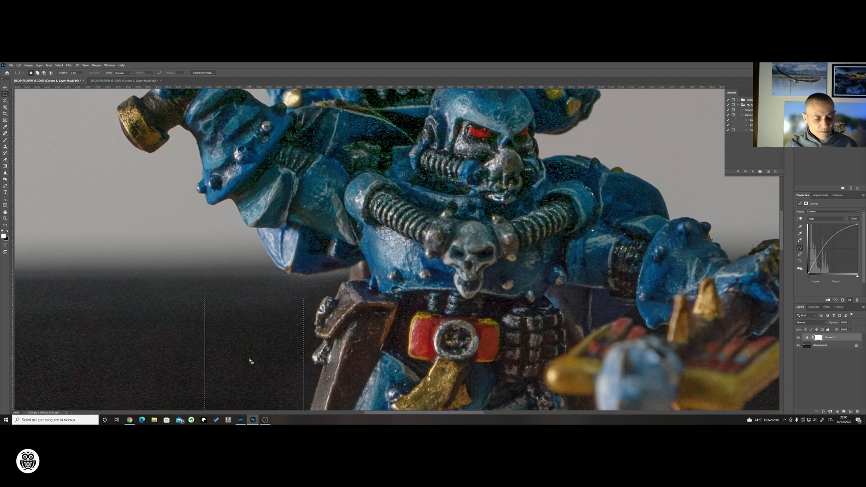
Step: Clear both background selections and toggle between _DSC6475 and _DSC6479, ending on _DSC6479
click(183, 315)
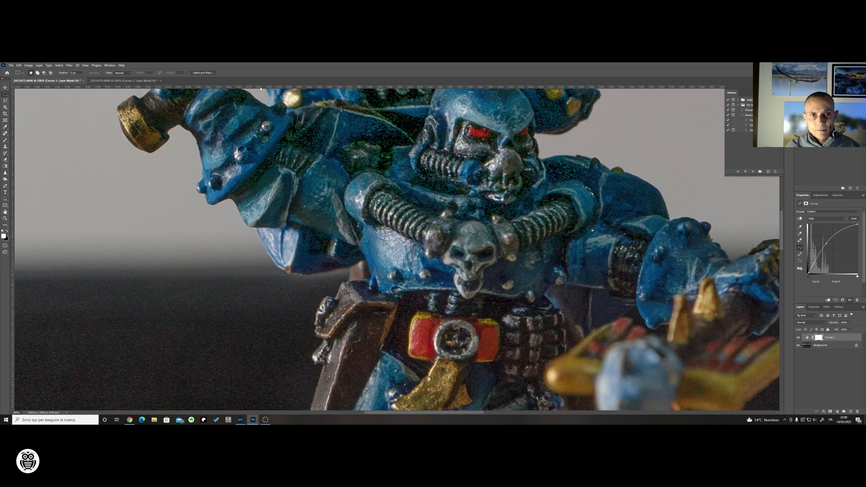
click(136, 81)
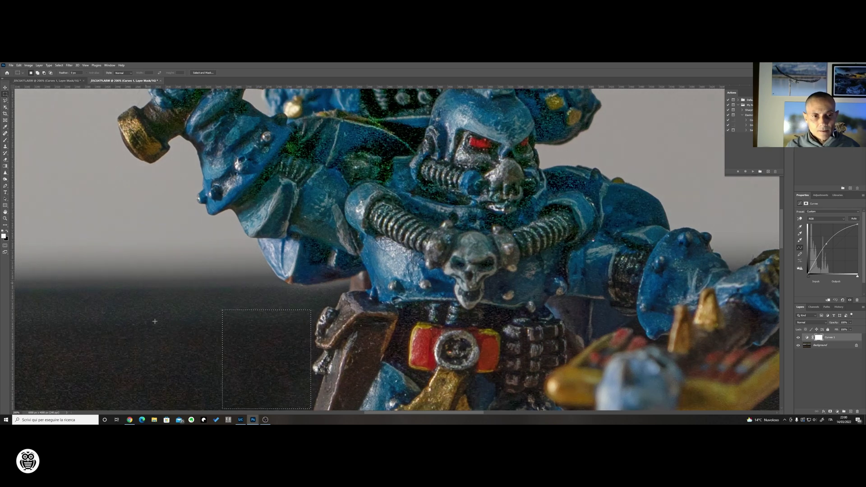
click(154, 345)
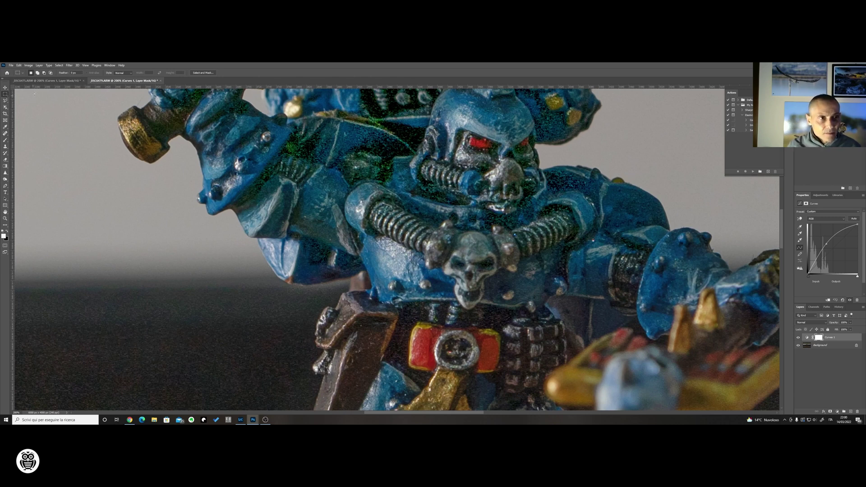
click(43, 81)
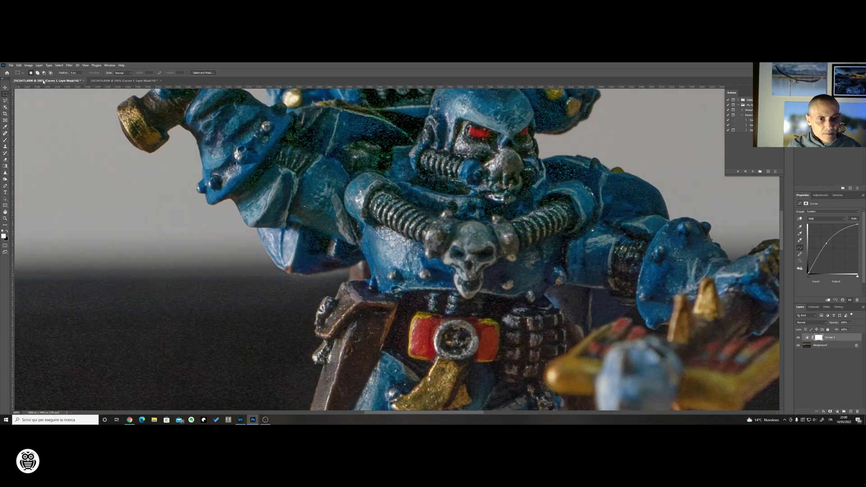
click(113, 81)
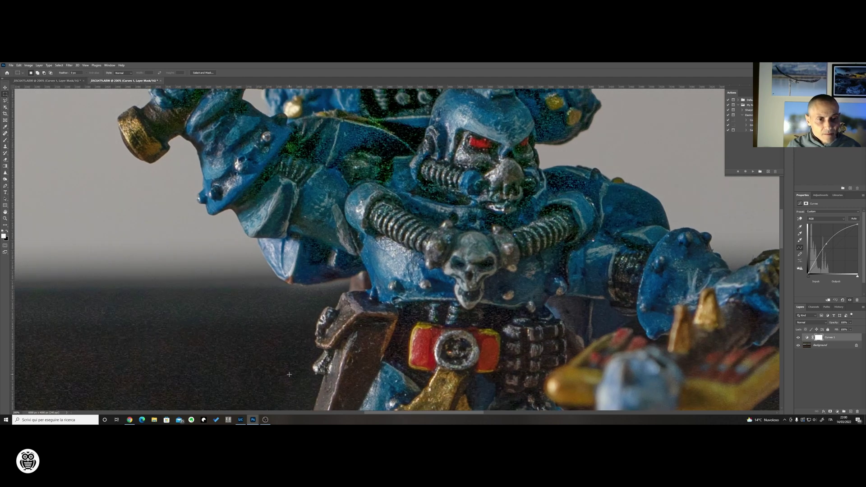
click(43, 81)
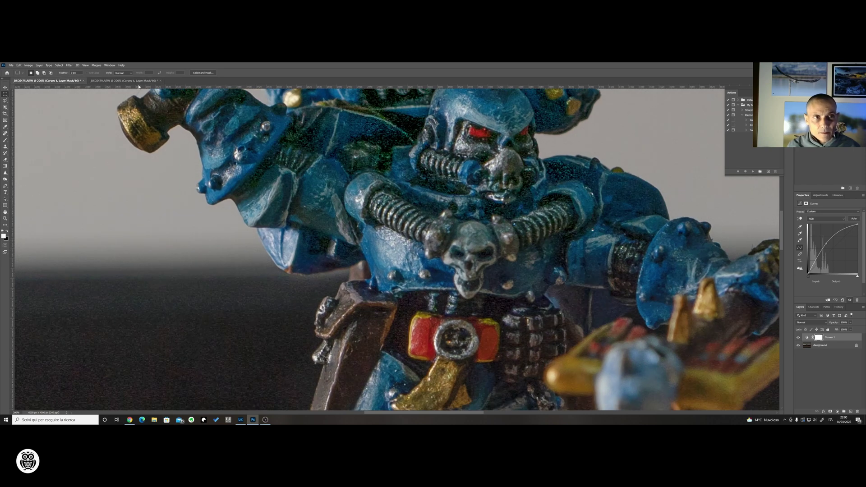
click(138, 81)
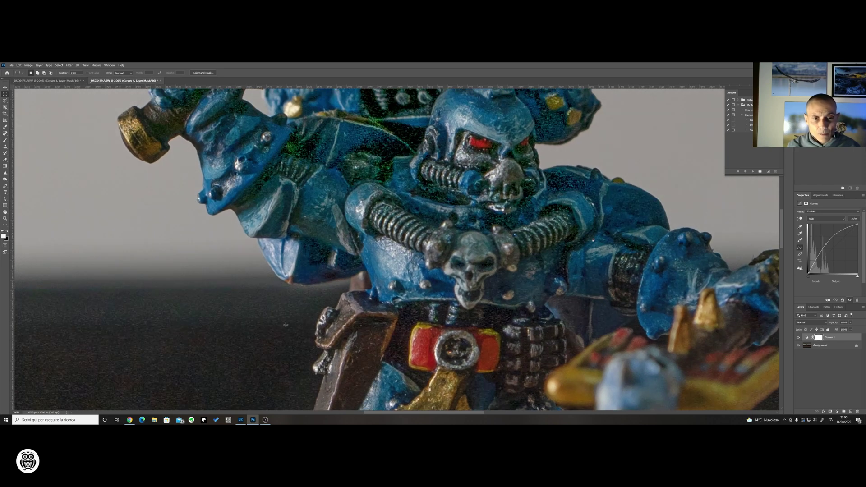